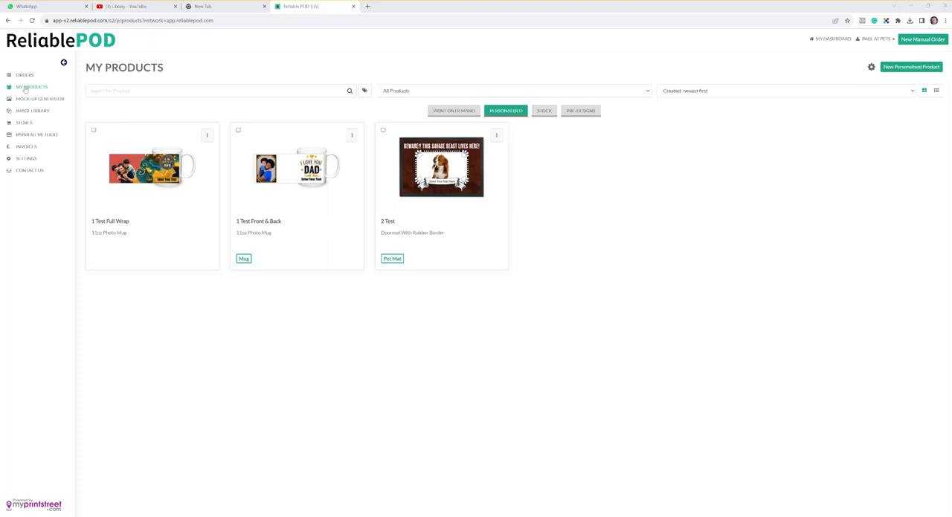
# Start designing a new personalised product based on Necklaces With 5 Variants from the Jewelry With Message Card category.
pyautogui.click(24, 88)
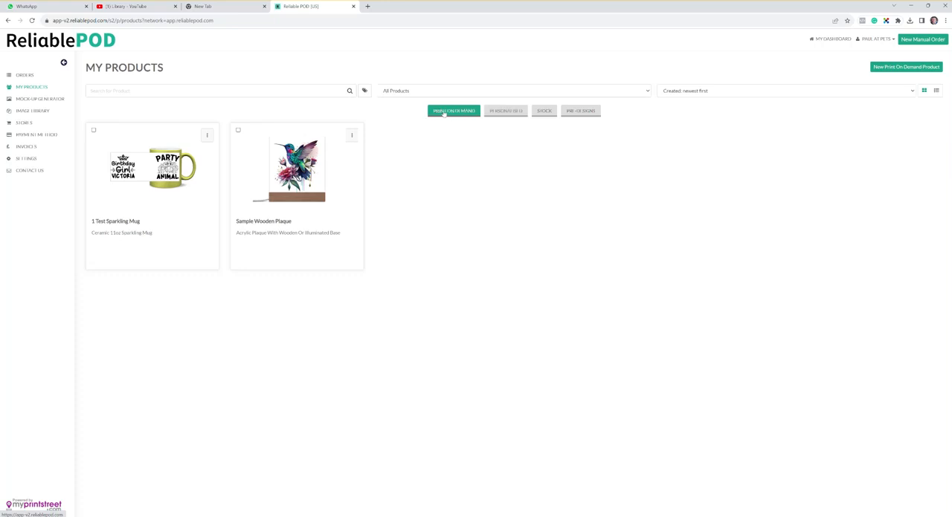
pyautogui.click(505, 112)
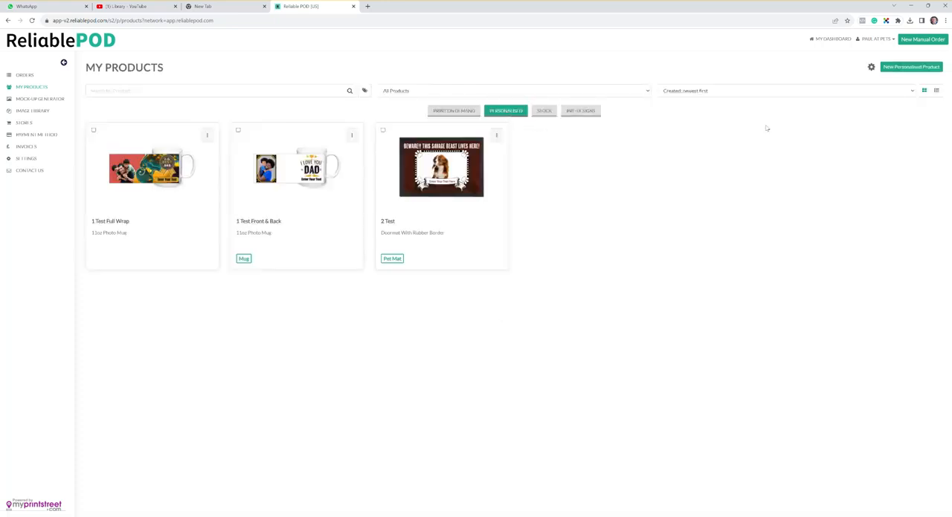
pyautogui.click(900, 70)
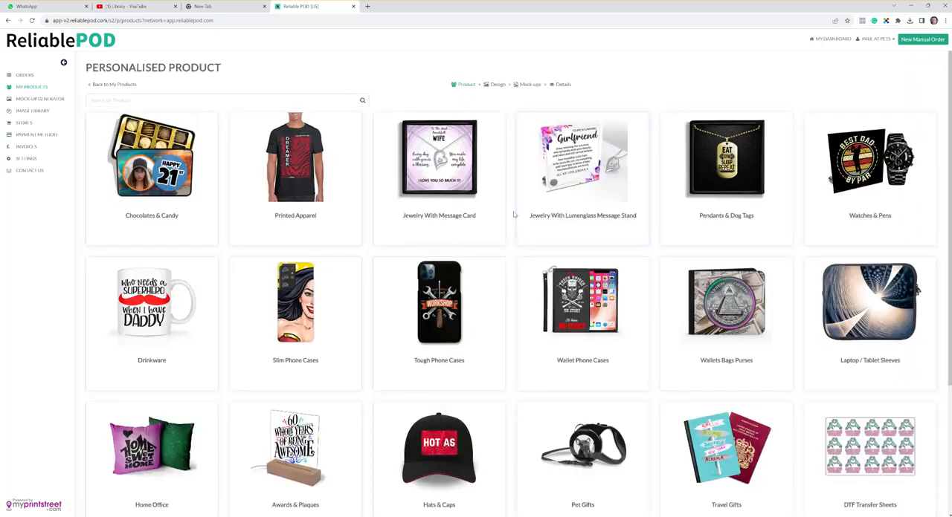
pyautogui.click(461, 179)
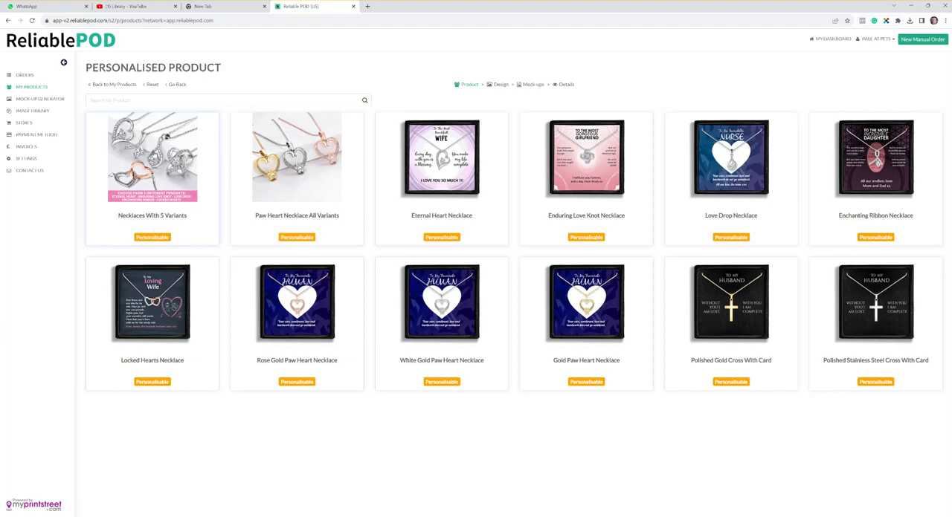
pyautogui.click(167, 136)
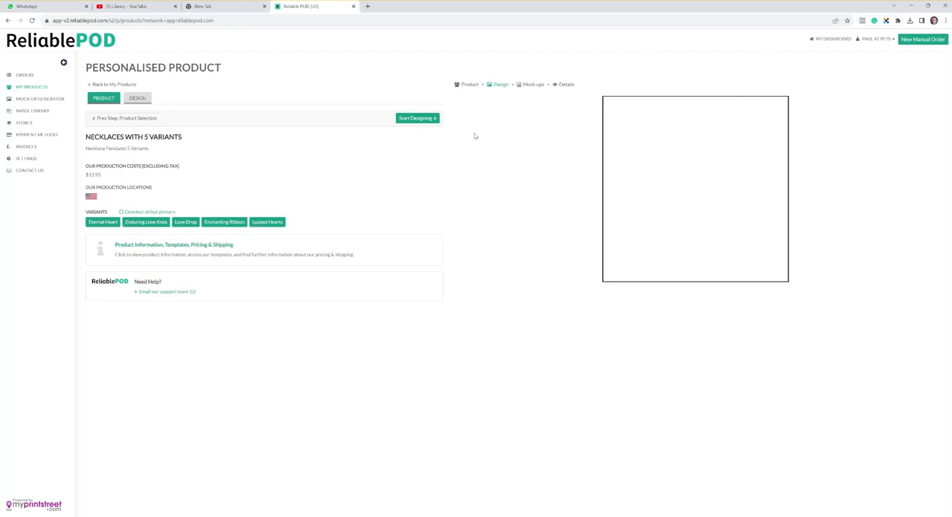
pyautogui.click(428, 121)
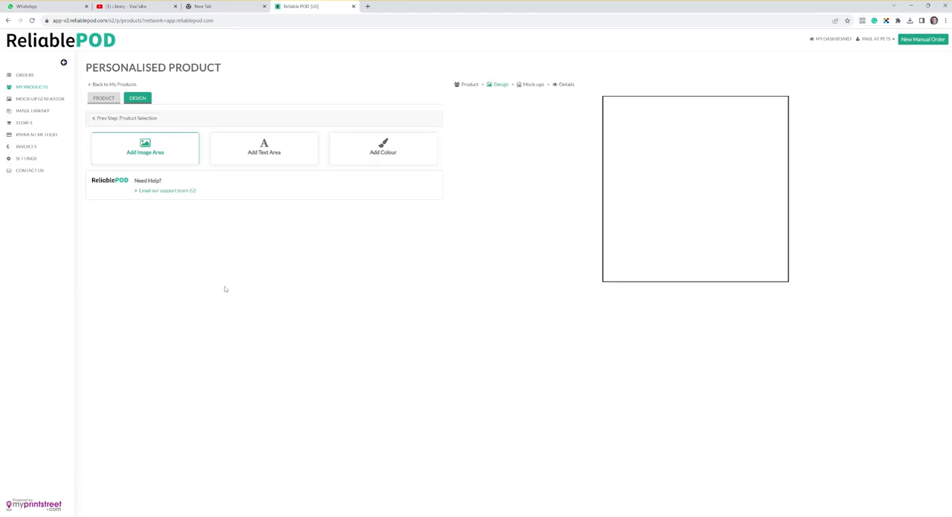
# Add an image layer with consumer upload disabled, using the Message Card-2-2-01 file as the static image.
pyautogui.click(157, 152)
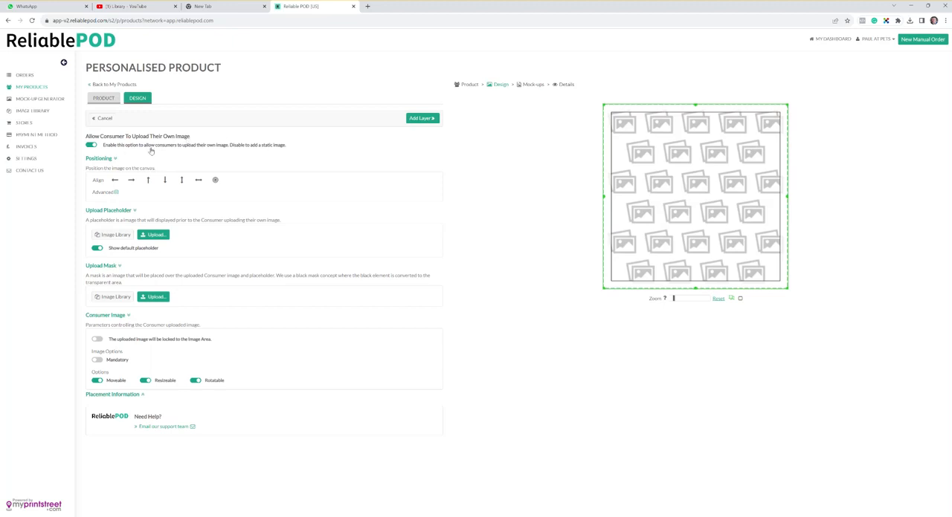
pyautogui.click(91, 145)
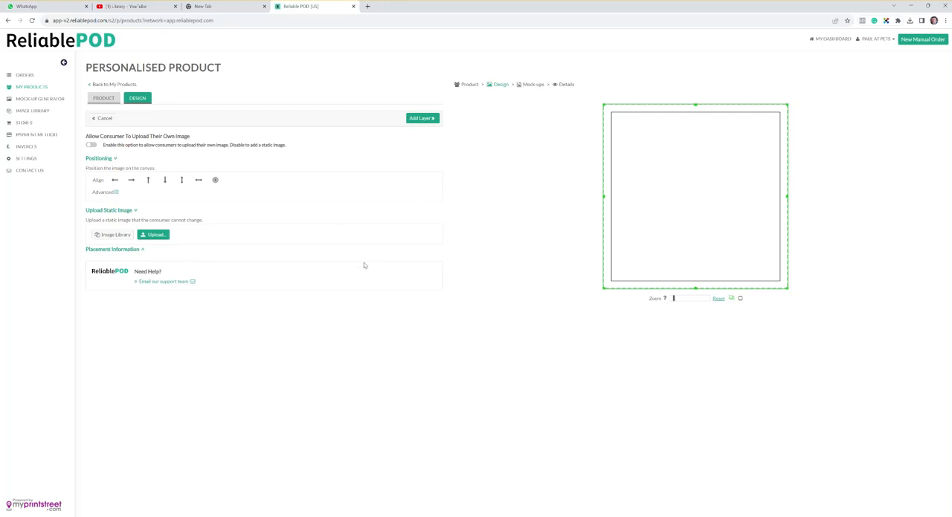
pyautogui.click(155, 235)
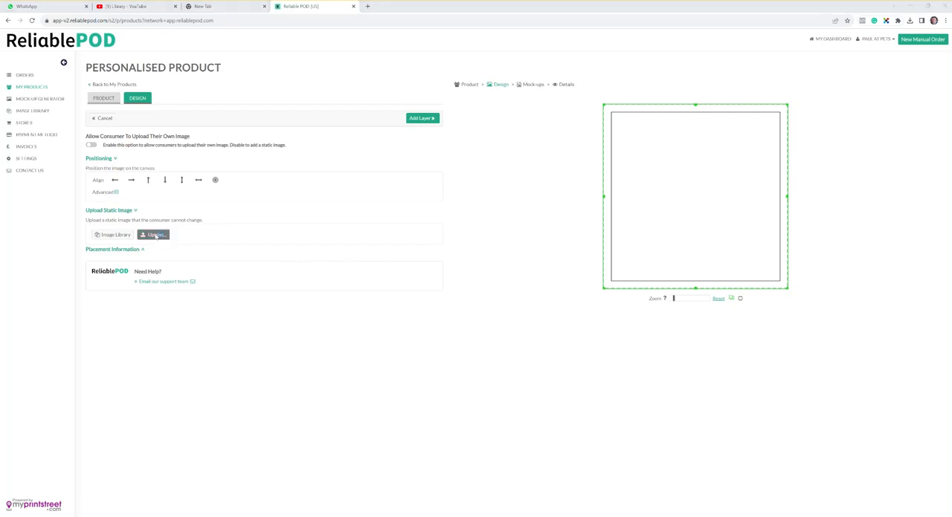
pyautogui.click(70, 166)
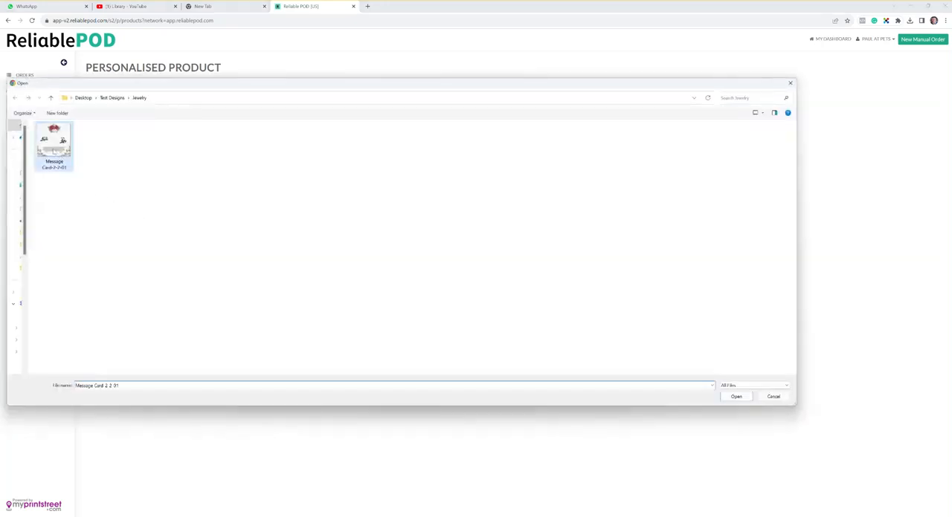
pyautogui.click(736, 396)
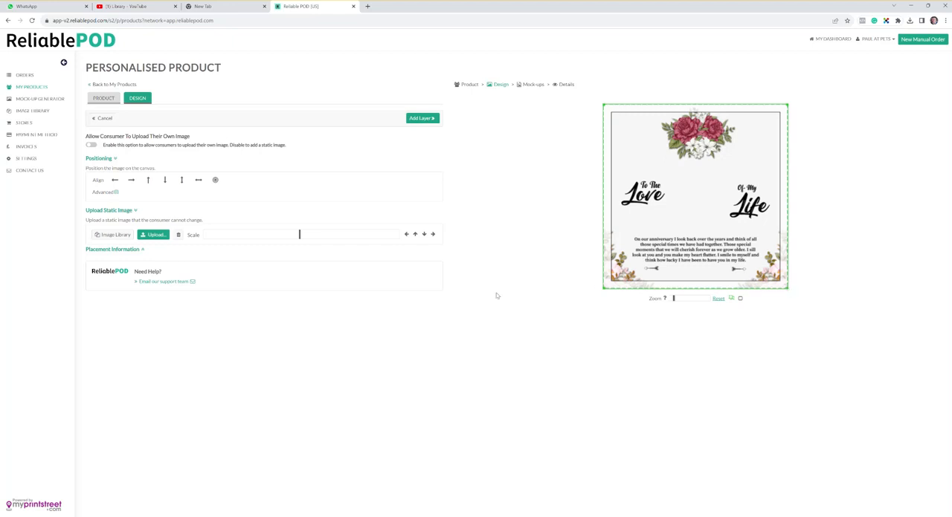
pyautogui.click(426, 122)
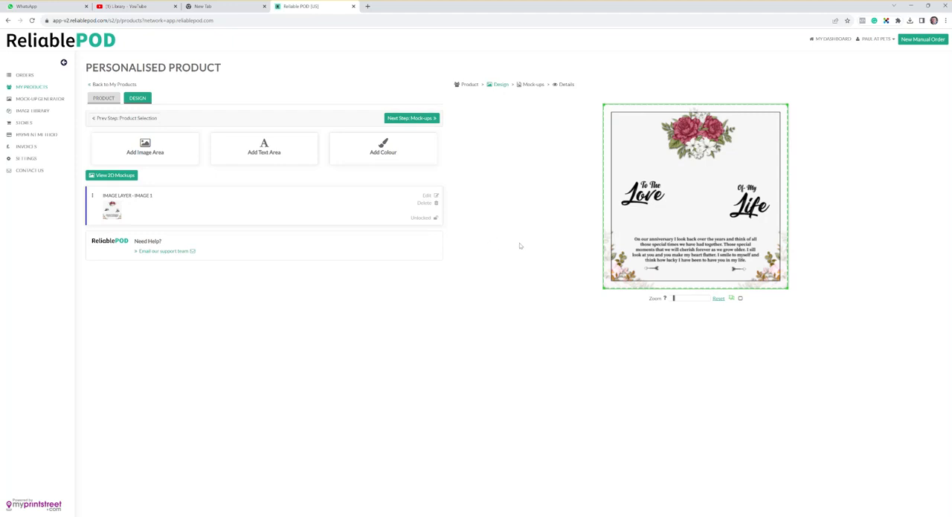
# Add a consumer text area between the arrows below the message, with a 20-character maximum and the placeholder "Enter Your Text".
pyautogui.click(273, 149)
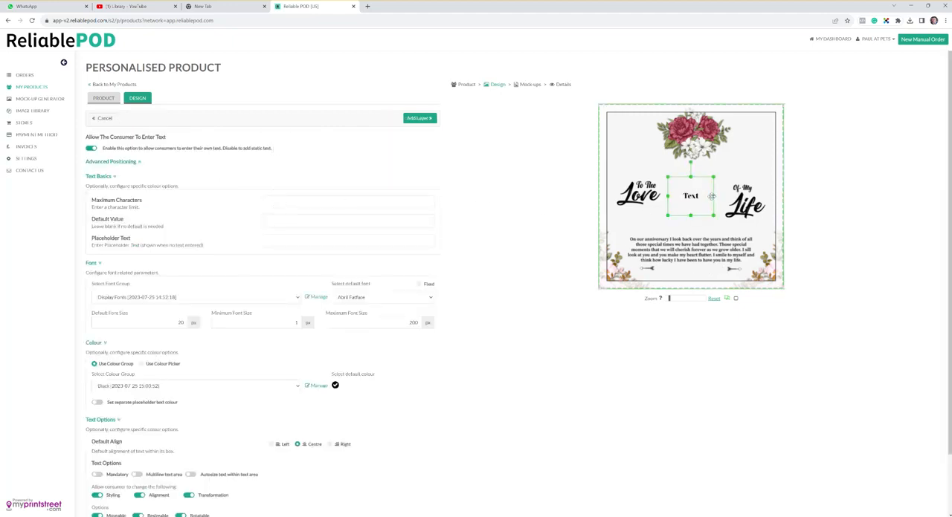
pyautogui.moveTo(703, 190); pyautogui.dragTo(726, 270)
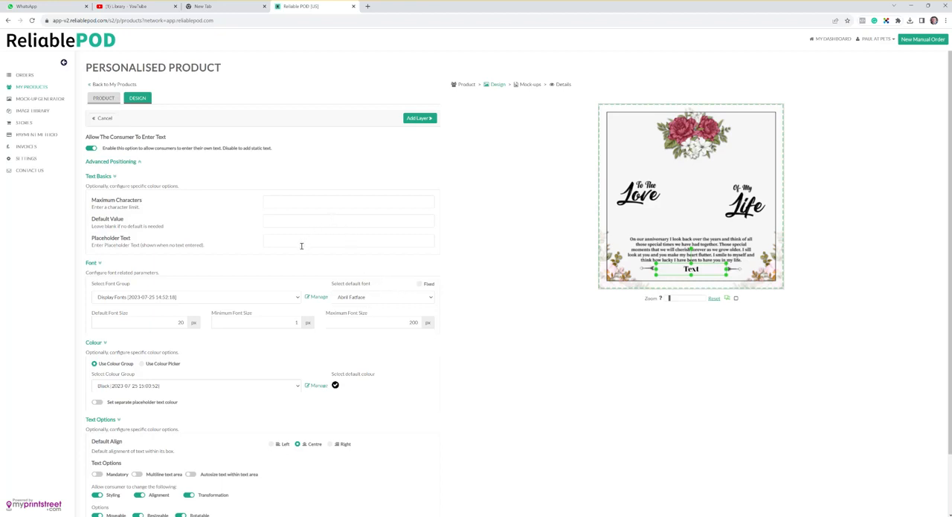
pyautogui.write('Enter Your Text')
# Set the text area's font group to Handwriting Fonts and its default font to Dancing Script.
pyautogui.click(272, 298)
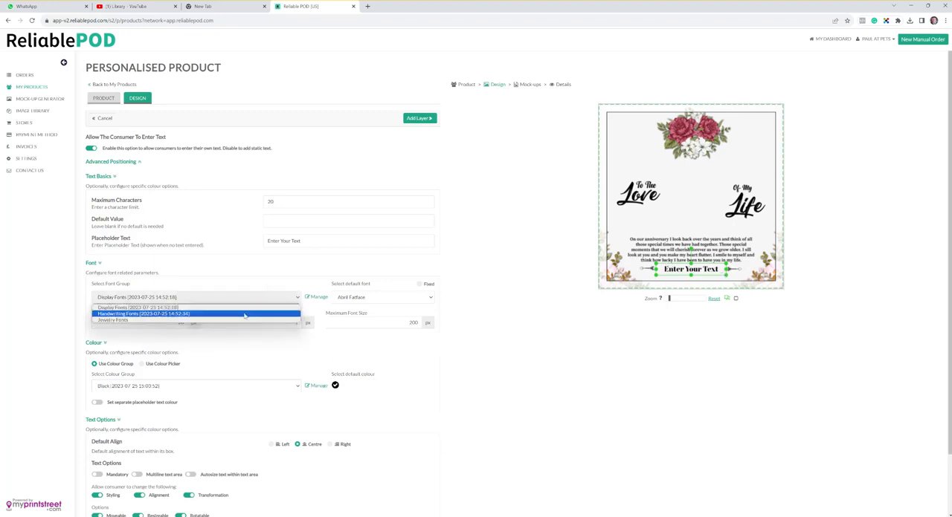
pyautogui.click(244, 314)
pyautogui.click(422, 298)
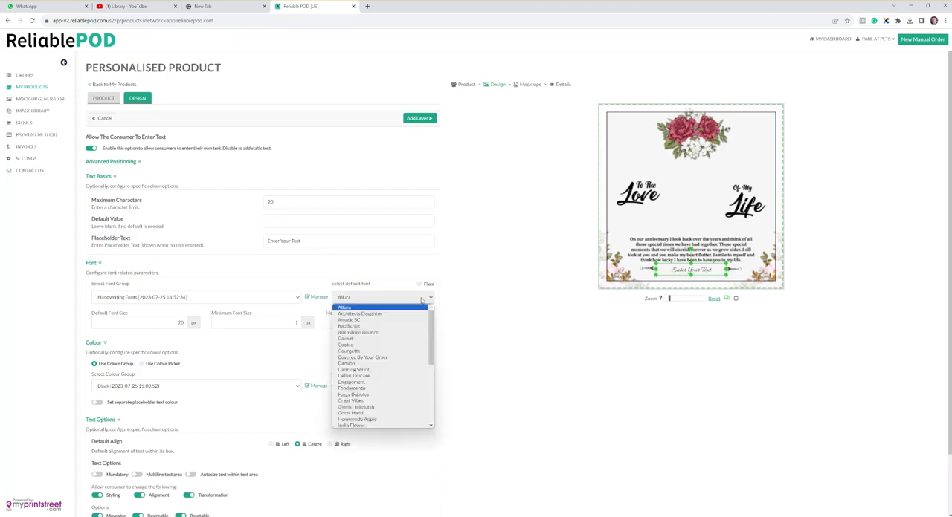
pyautogui.click(390, 369)
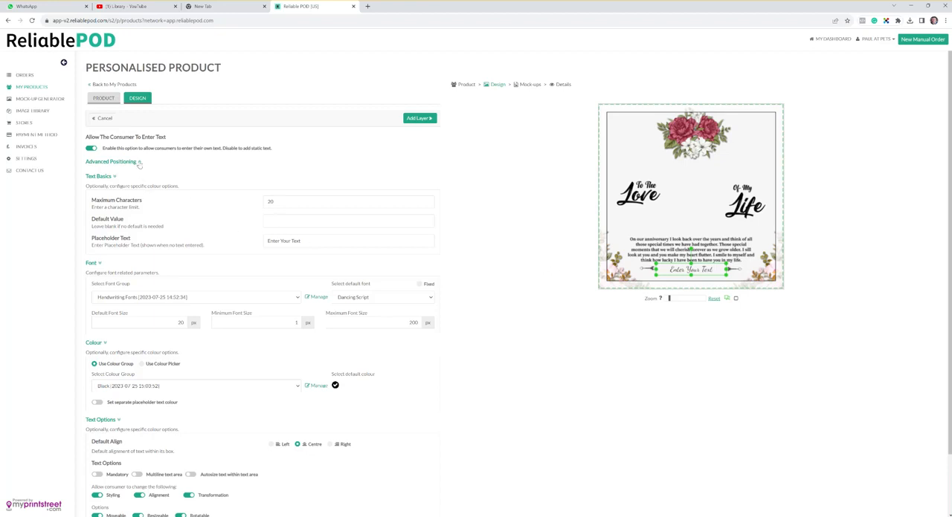
# Fine-tune the text area's position to X 249 and Y 444 with the advanced positioning settings.
pyautogui.click(138, 162)
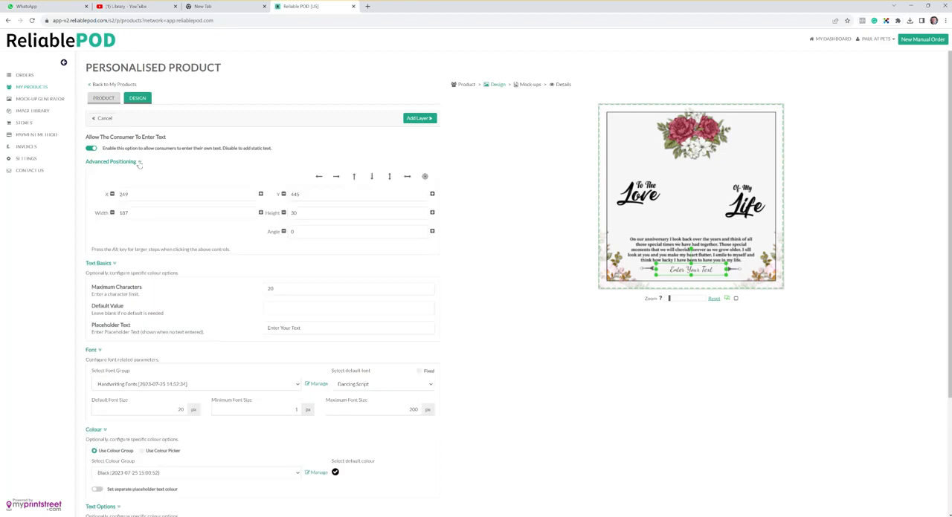
pyautogui.click(112, 195)
pyautogui.click(260, 195)
pyautogui.click(283, 194)
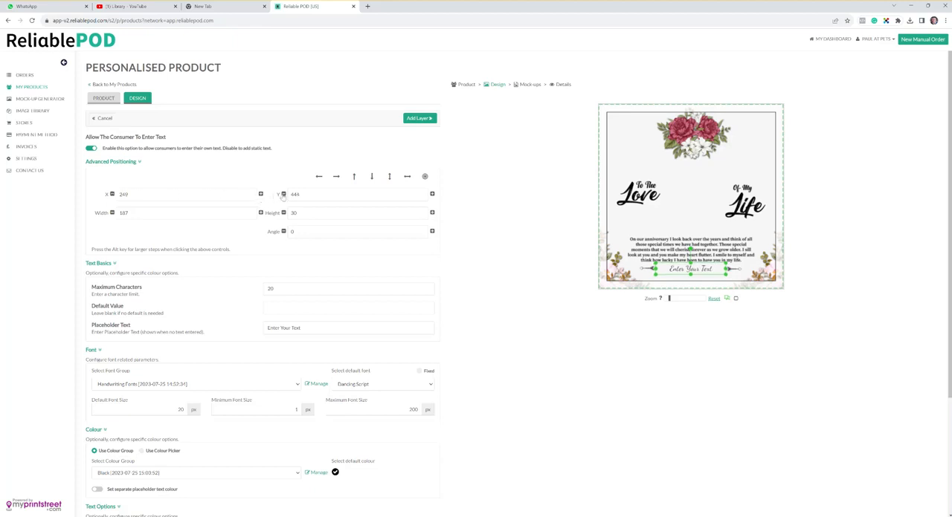
pyautogui.click(131, 162)
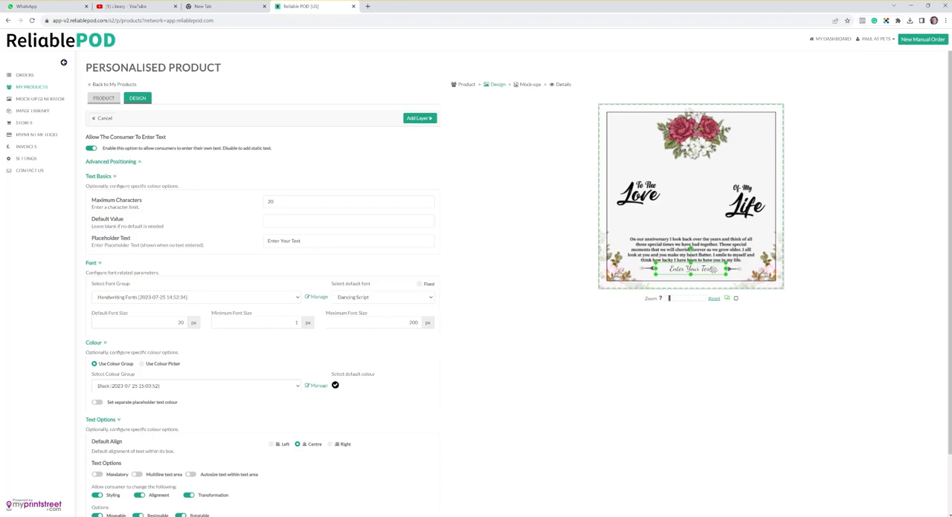
# Limit the text area's font size to a minimum of 16 px and a maximum of 20 px.
pyautogui.doubleClick(186, 321)
pyautogui.doubleClick(413, 322)
pyautogui.write('3')
# Make the text entry mandatory and enable autosizing of the text within its area.
pyautogui.scroll(-2, 273, 335)
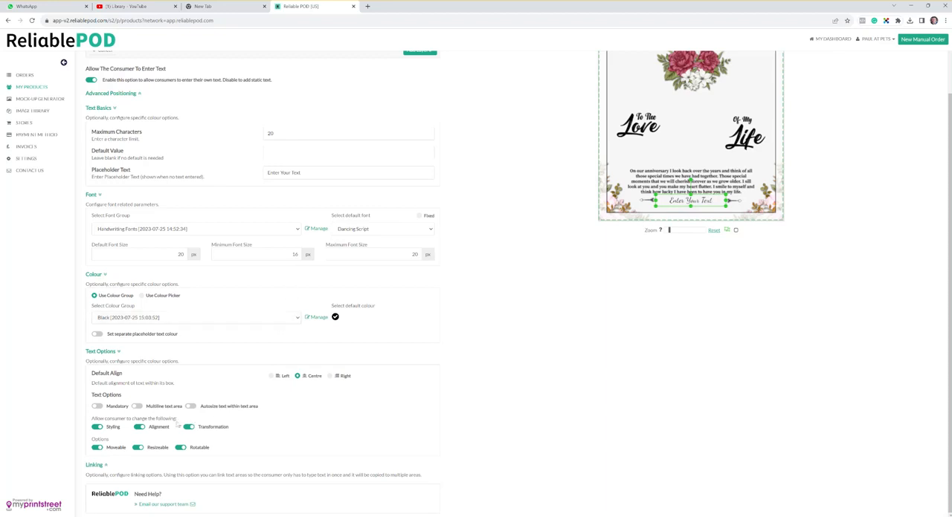
pyautogui.click(97, 406)
pyautogui.click(191, 407)
pyautogui.scroll(1, 430, 336)
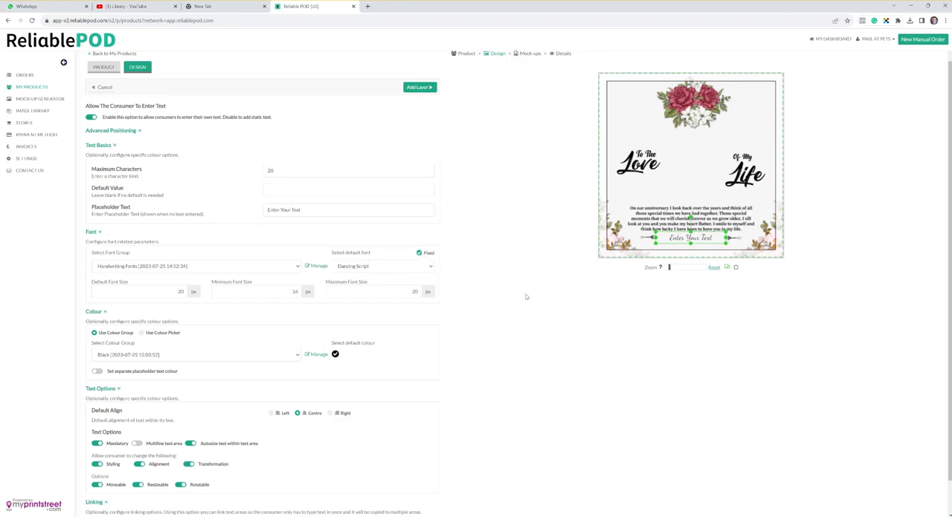
# Review the available default fonts and make Dancing Script the fixed font for the text area.
pyautogui.click(428, 254)
pyautogui.click(430, 266)
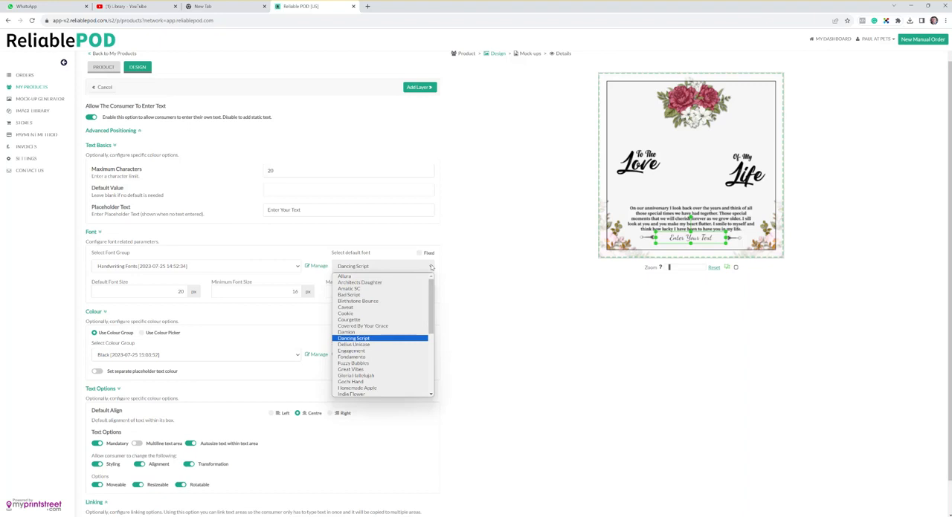
pyautogui.click(431, 266)
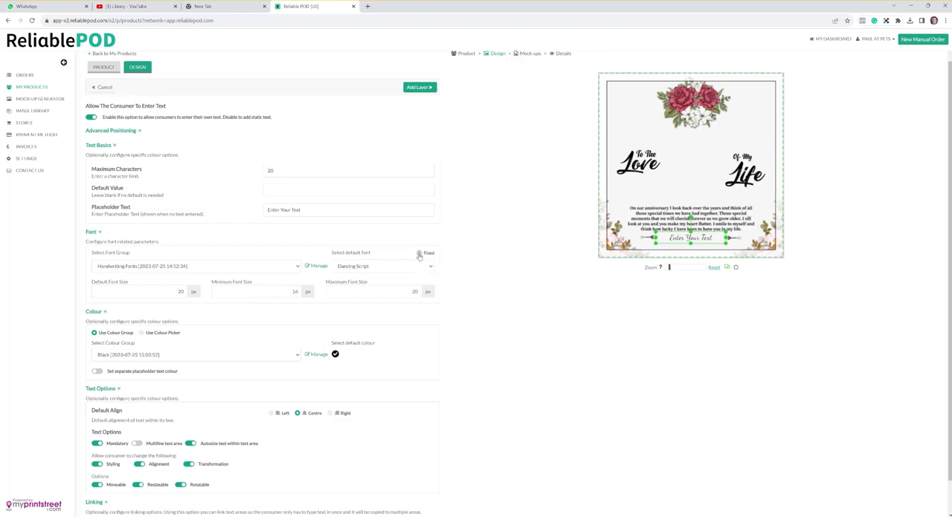
pyautogui.click(419, 254)
pyautogui.scroll(-1, 451, 336)
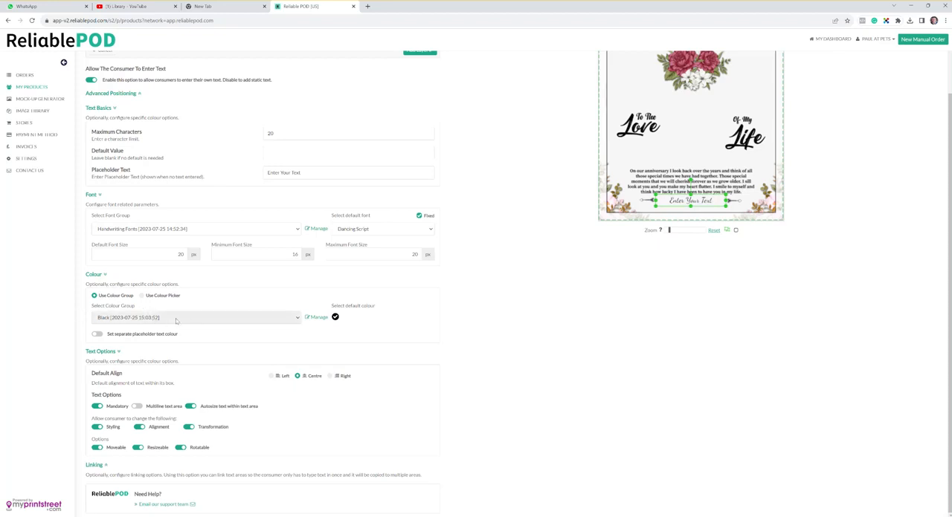
pyautogui.click(173, 321)
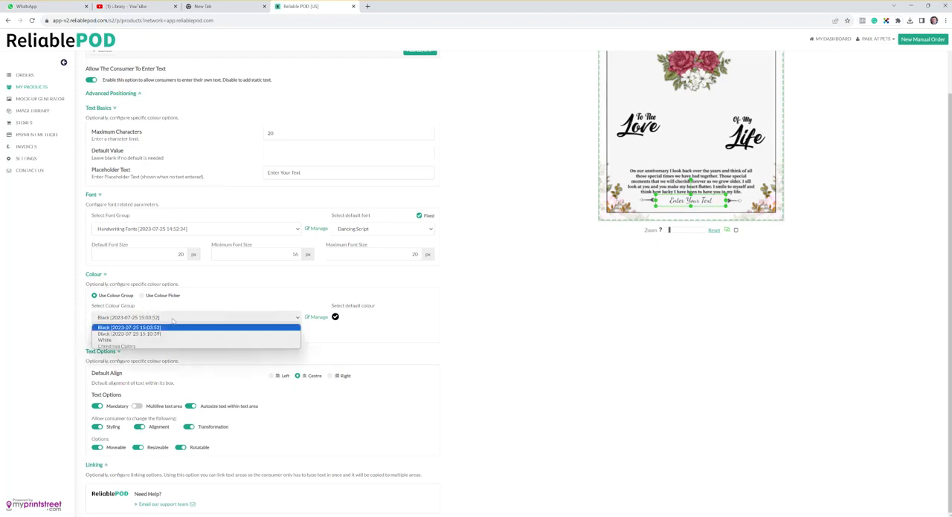
pyautogui.click(167, 328)
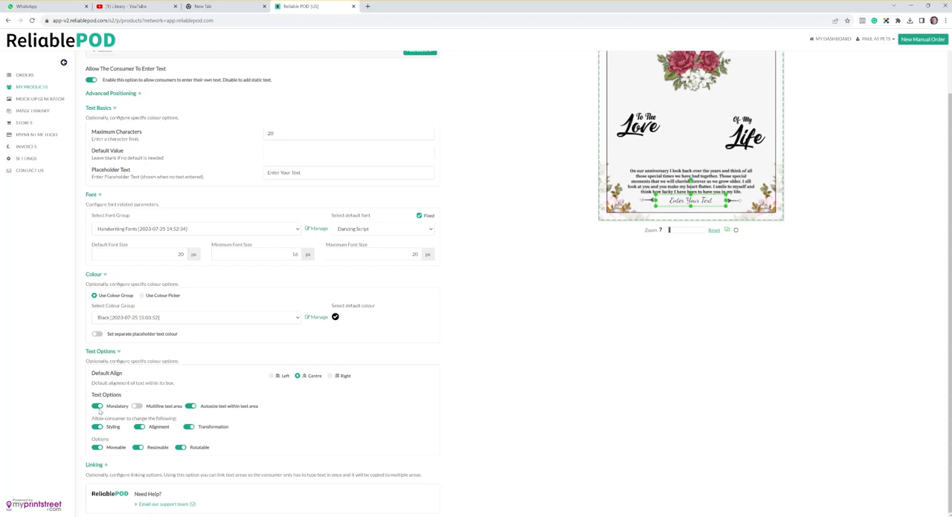
# Stop the consumer from changing the text's styling, alignment and transformation or moving, resizing and rotating it, and add the text layer.
pyautogui.click(97, 428)
pyautogui.click(140, 427)
pyautogui.click(187, 428)
pyautogui.click(181, 470)
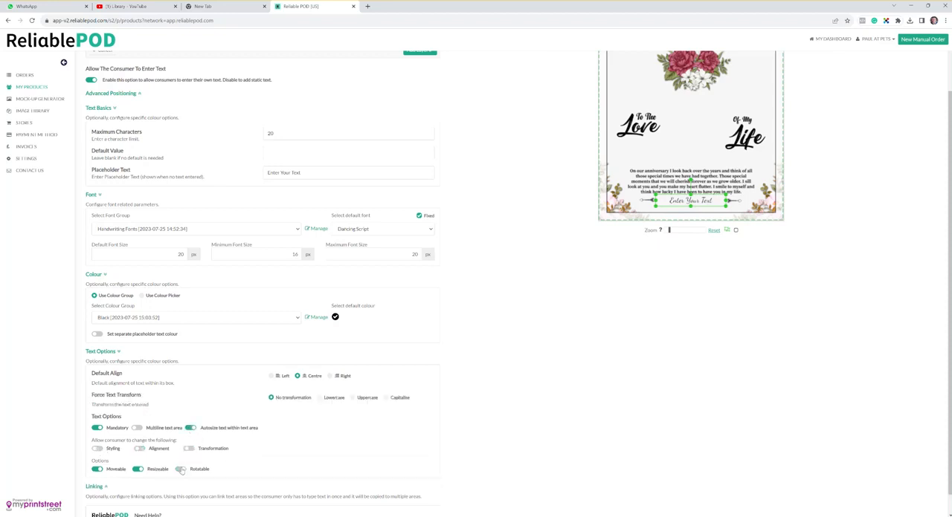
pyautogui.click(95, 471)
pyautogui.click(137, 471)
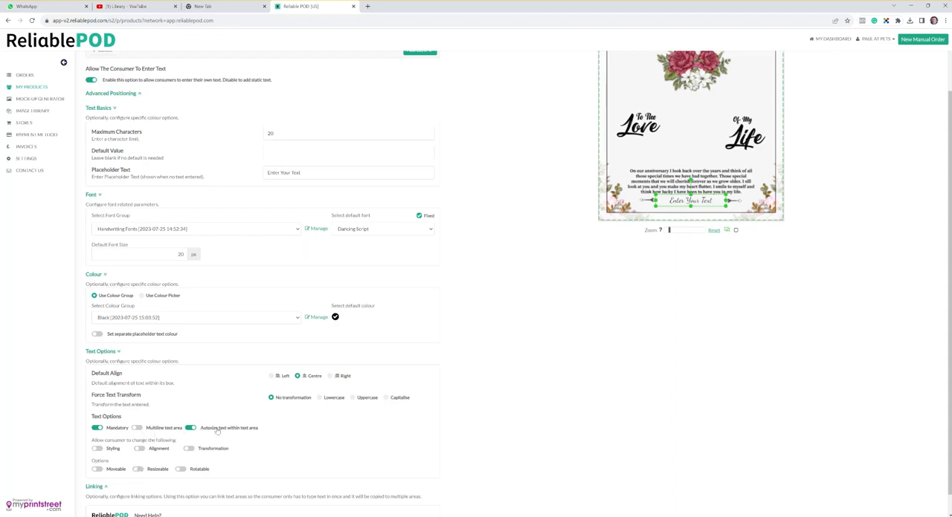
pyautogui.scroll(1, 410, 251)
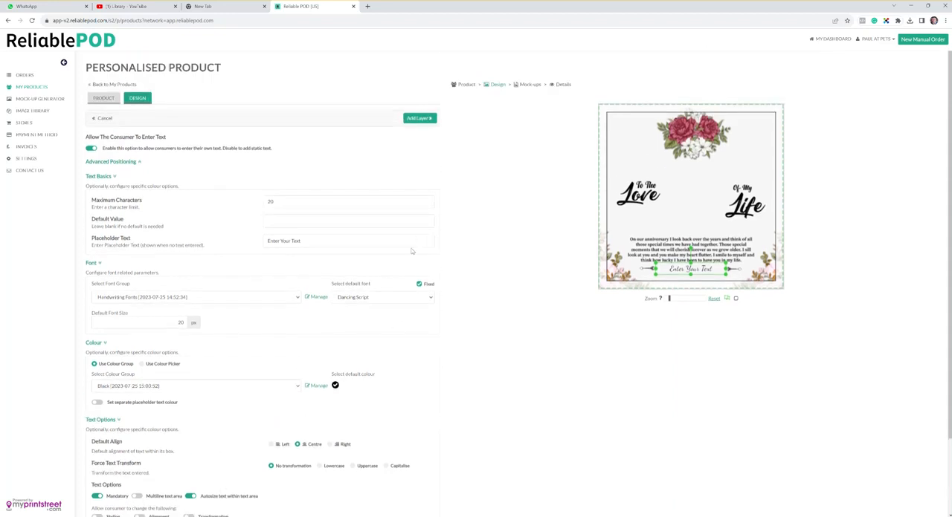
pyautogui.click(418, 118)
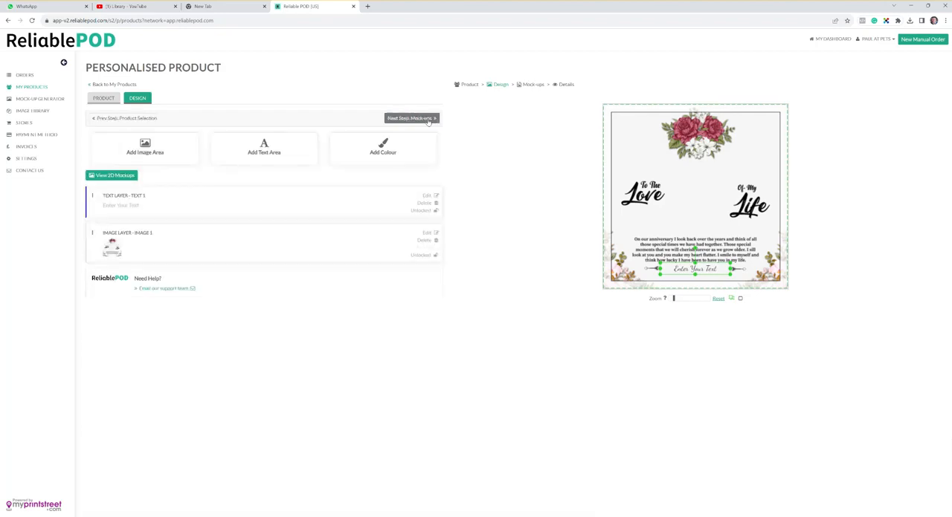
# Confirm the design statement and continue to the product details with all the mock-ups selected.
pyautogui.click(429, 122)
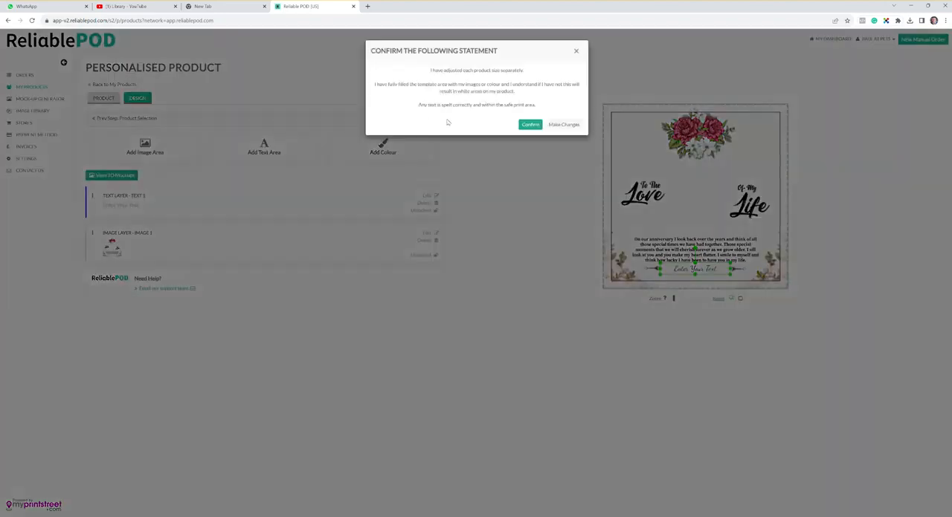
pyautogui.click(531, 125)
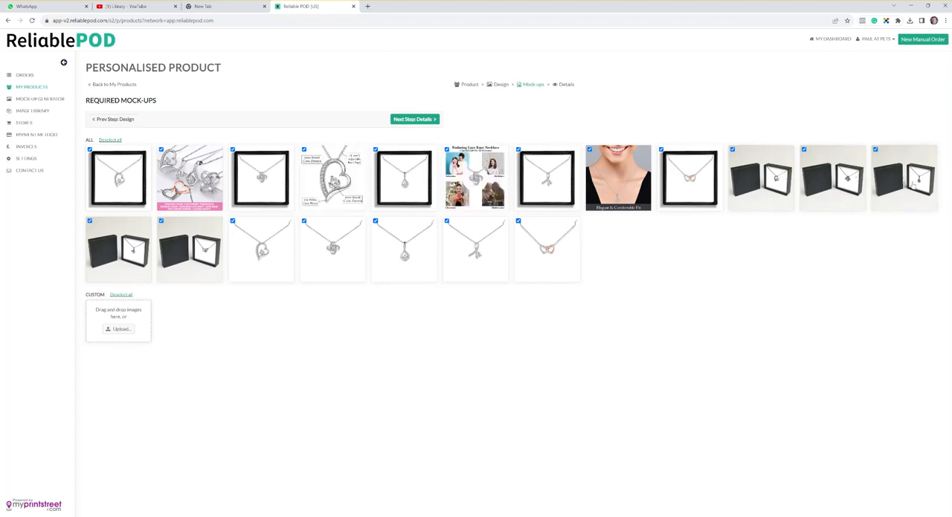
pyautogui.click(433, 121)
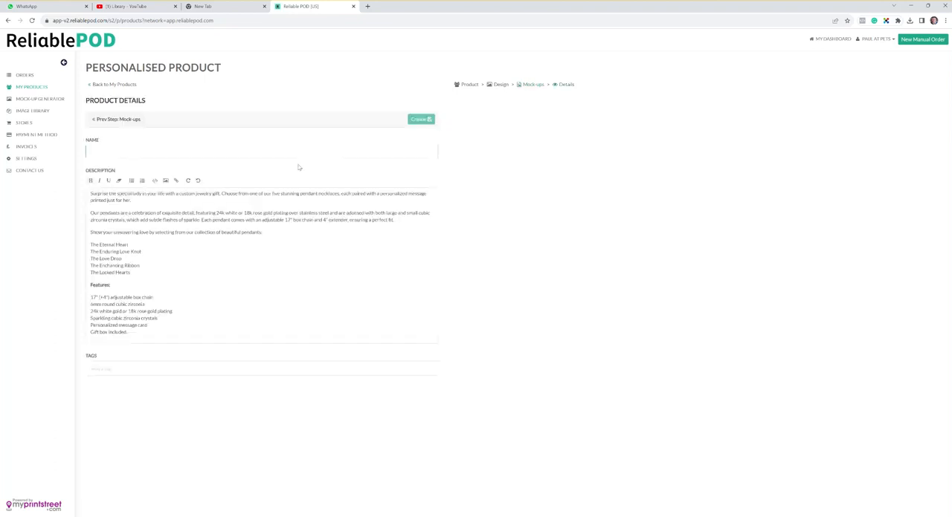
# Name the product "1 Test Necklace" and create it.
pyautogui.write('S')
pyautogui.click(426, 124)
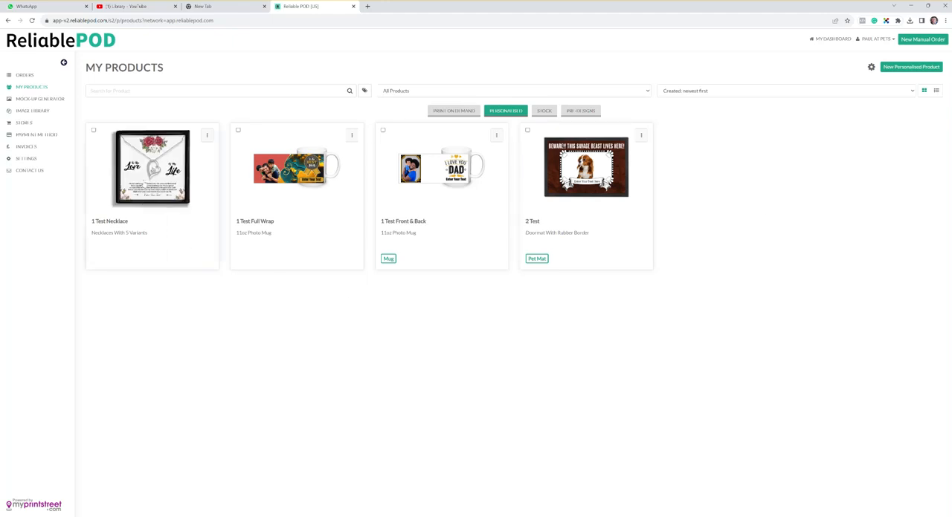
# Open the 1 Test Necklace product and look through its gallery mock-ups, including the Love Drop pendant image.
pyautogui.click(170, 198)
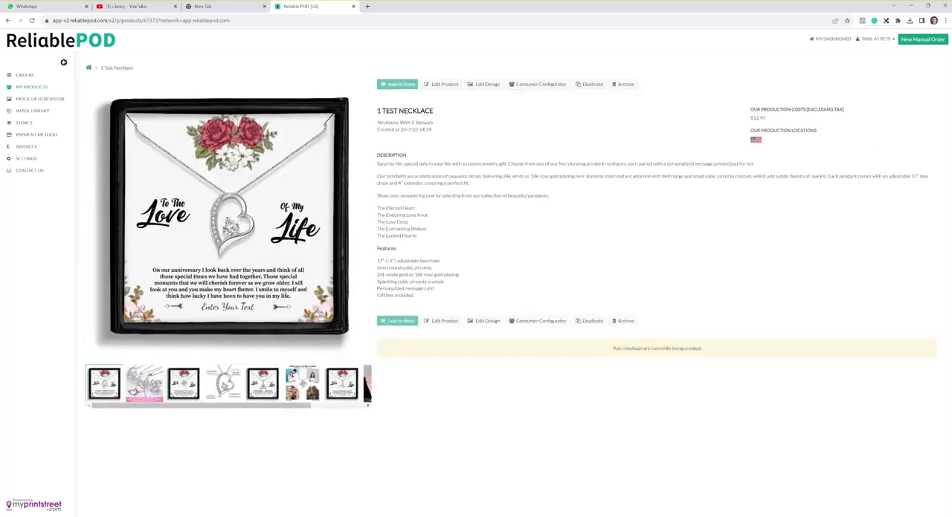
pyautogui.click(262, 382)
pyautogui.moveTo(255, 409); pyautogui.dragTo(307, 411)
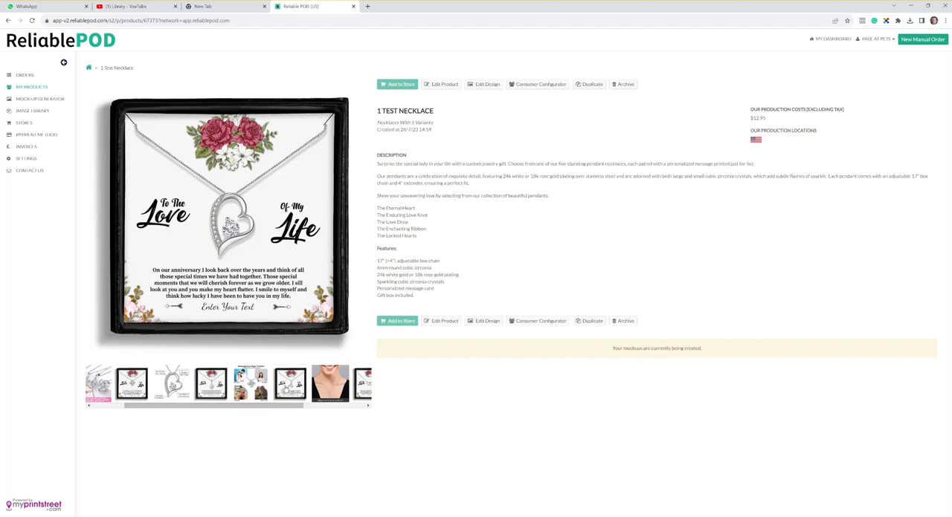
pyautogui.click(211, 383)
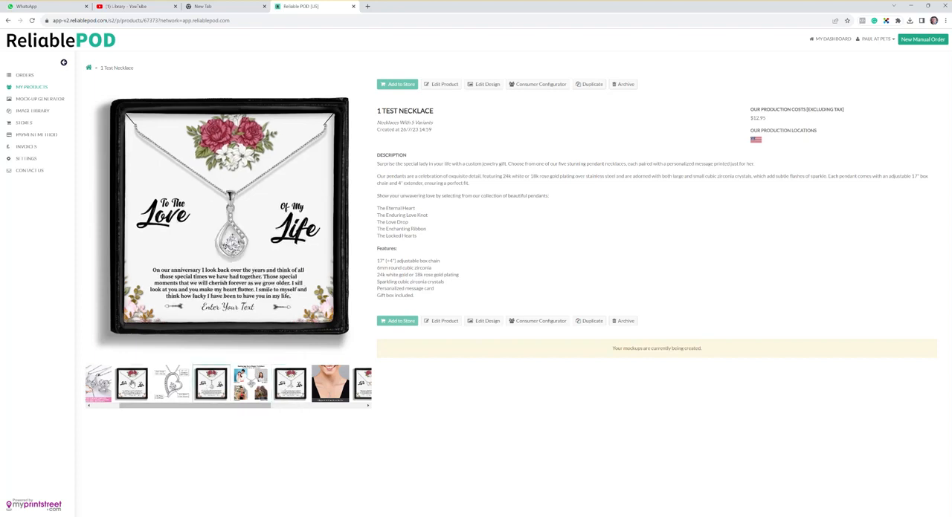
pyautogui.click(132, 384)
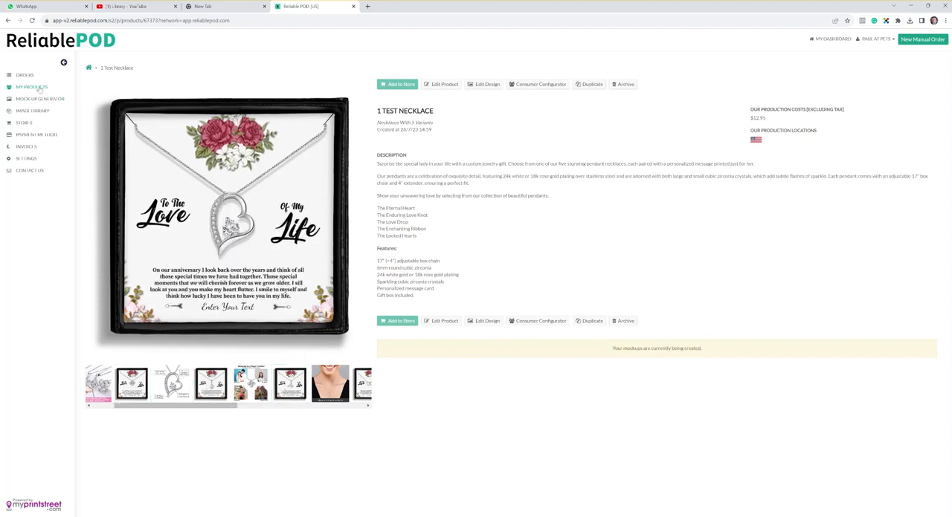
# Return to the personalised products list, reopen 1 Test Necklace and look through its full row of mock-ups.
pyautogui.click(33, 87)
pyautogui.click(505, 111)
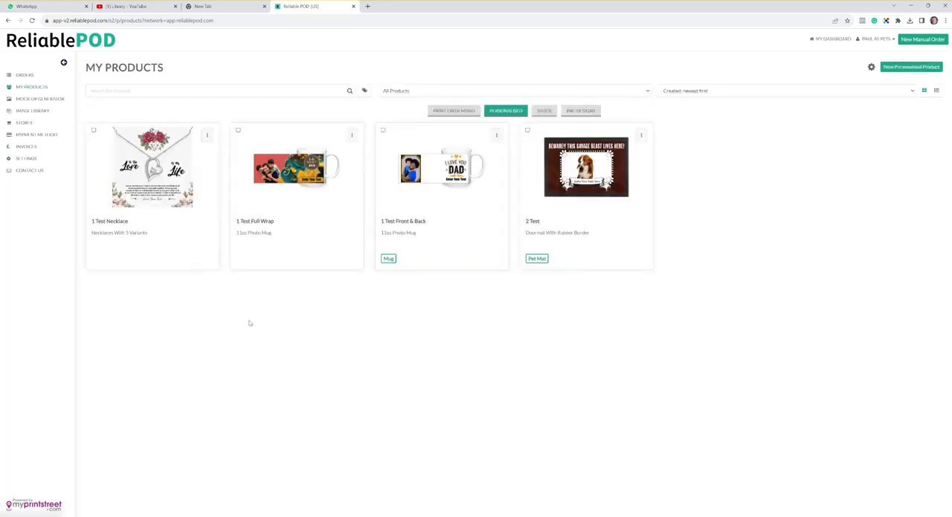
pyautogui.click(173, 202)
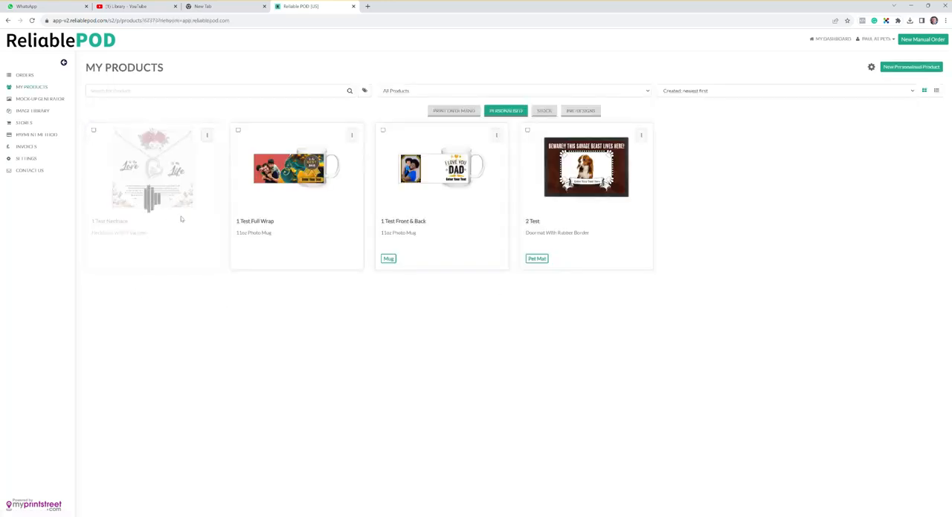
pyautogui.moveTo(176, 407); pyautogui.dragTo(362, 409)
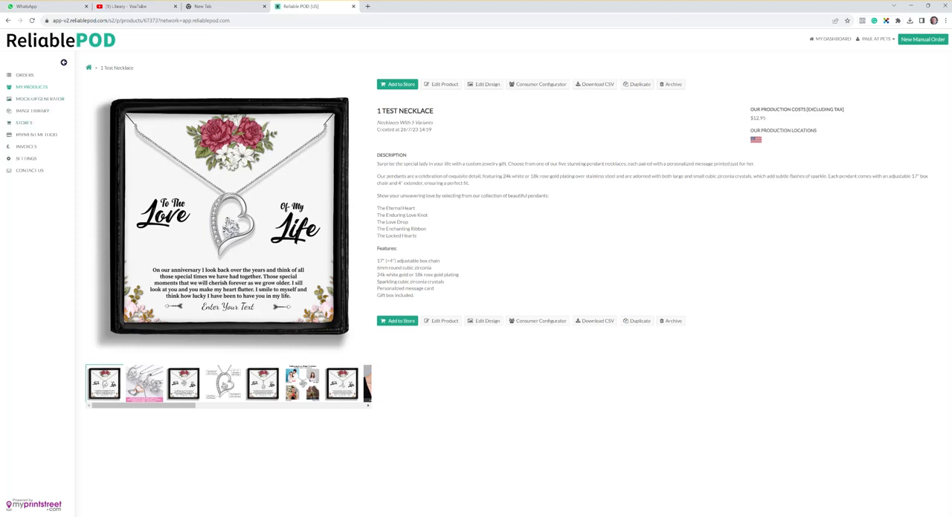
# Set up adding the necklace to the Pets-Got-Class.Myshopify.Com store, accepting the default mock-ups and product details up to the pricing stage.
pyautogui.click(401, 85)
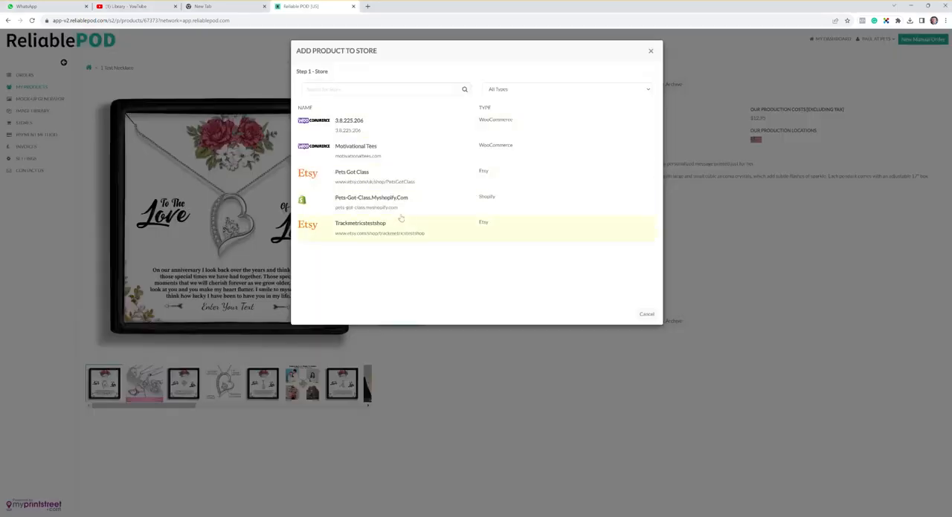
pyautogui.click(354, 209)
pyautogui.click(338, 315)
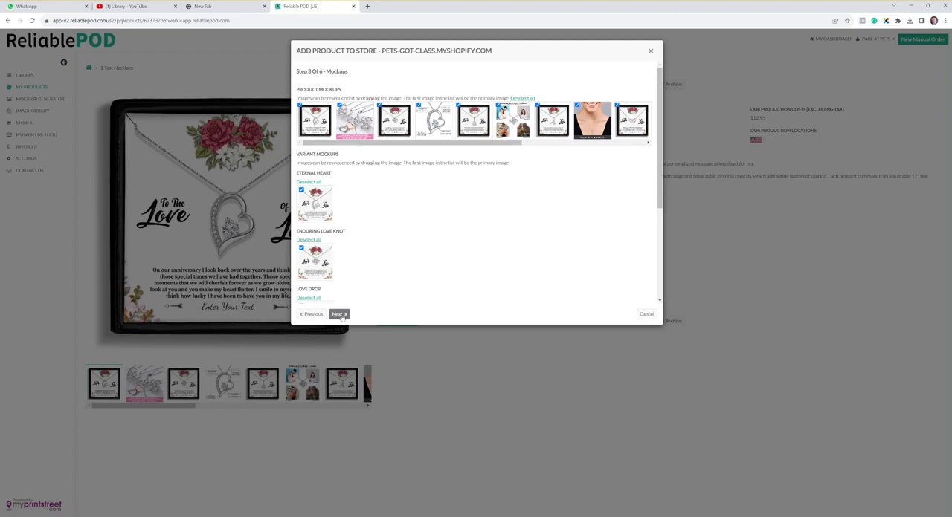
pyautogui.click(340, 315)
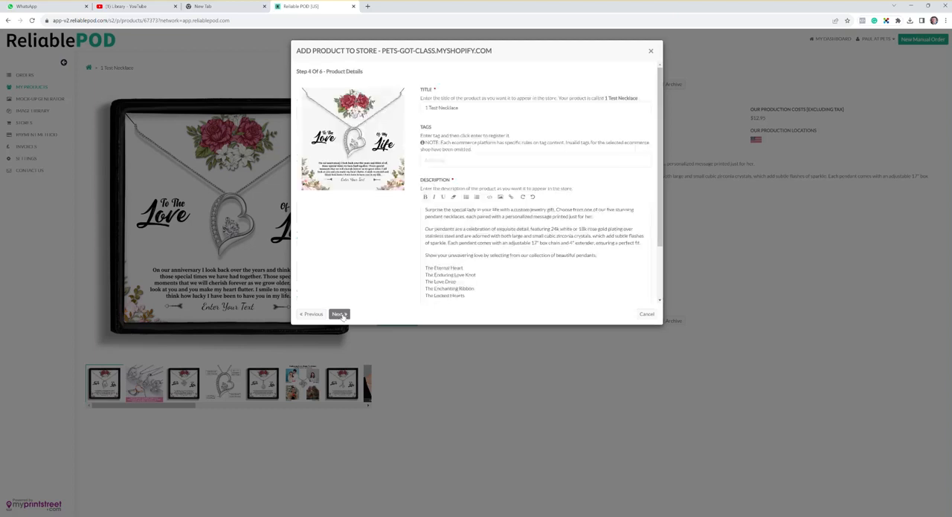
pyautogui.click(338, 315)
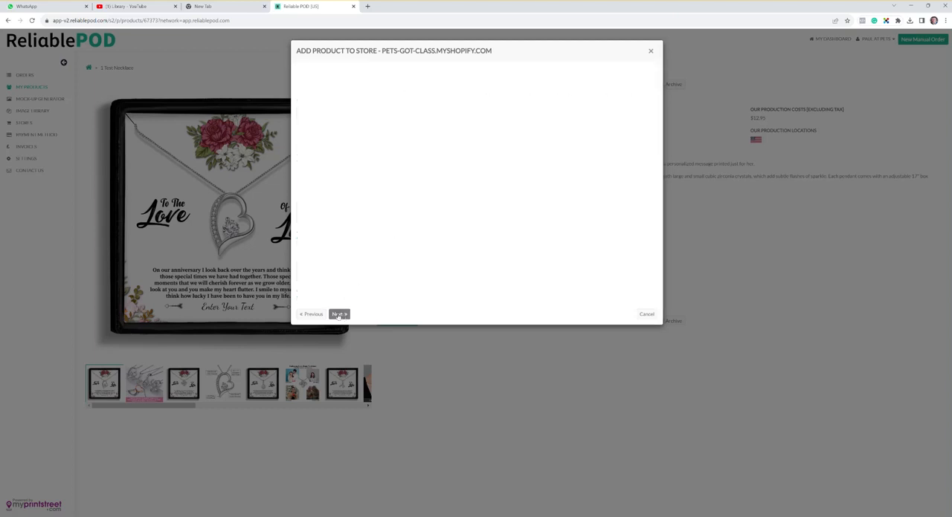
pyautogui.click(338, 314)
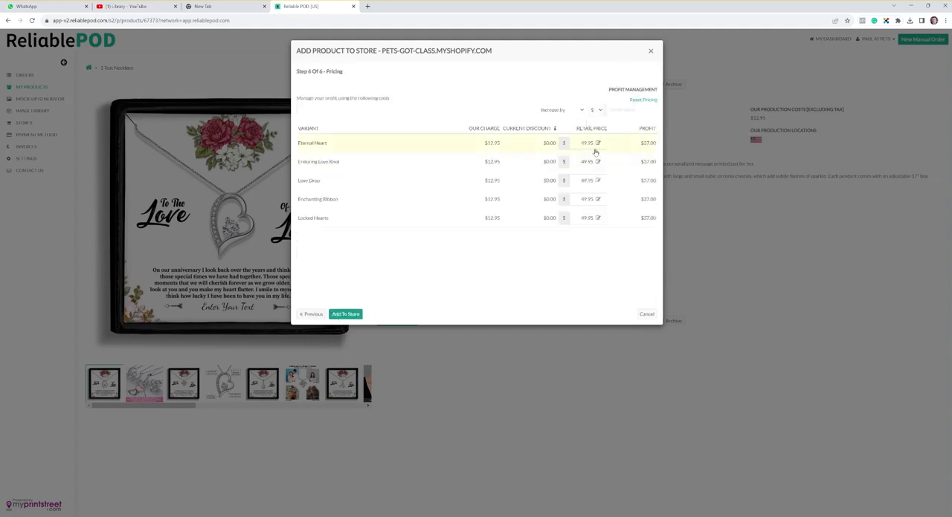
# Accept the suggested retail prices for all variants, add the product to the store and close the dialog.
pyautogui.click(579, 110)
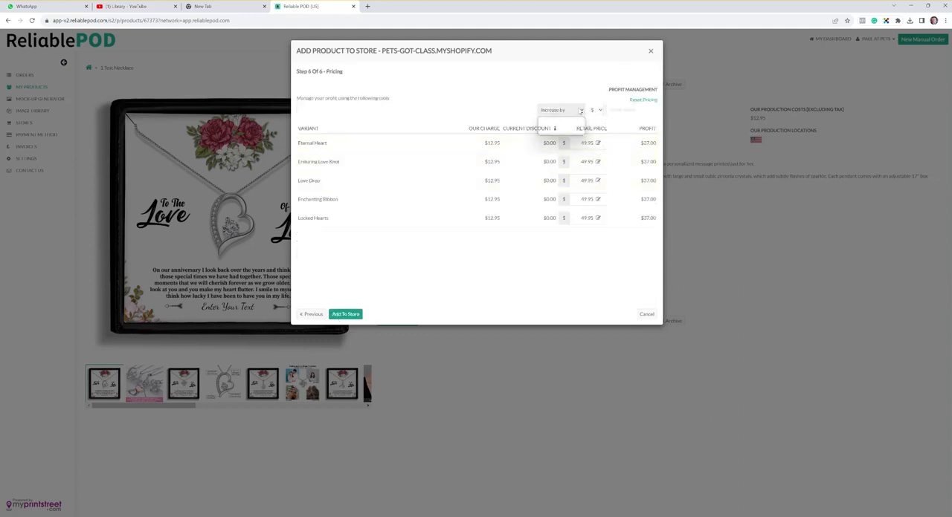
pyautogui.click(579, 110)
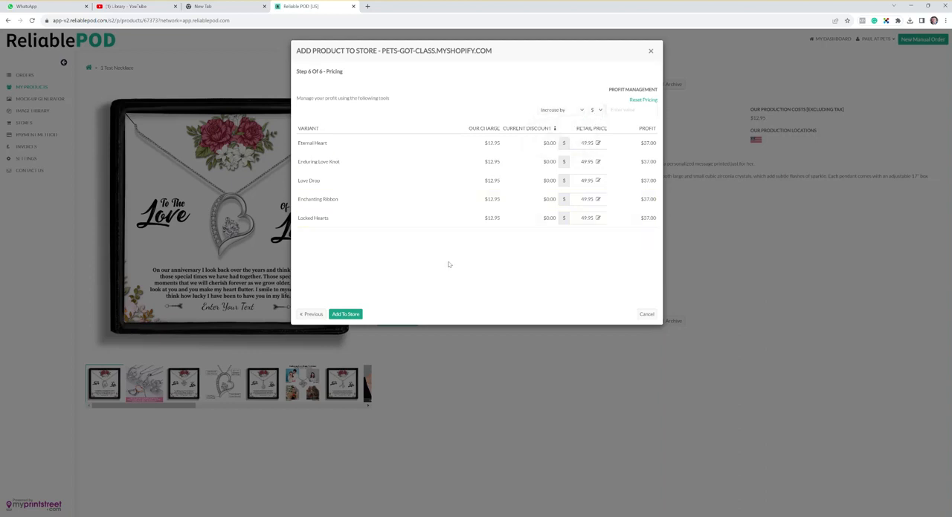
pyautogui.click(341, 317)
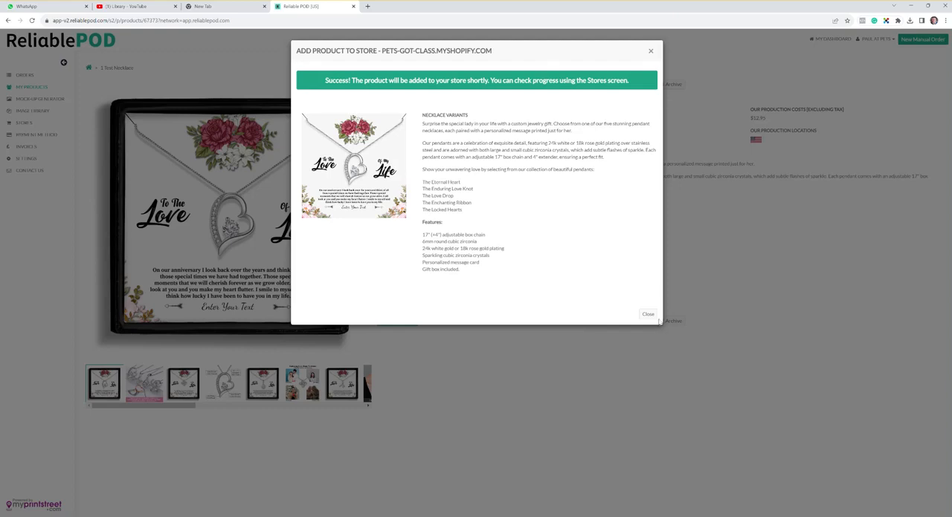
pyautogui.click(648, 315)
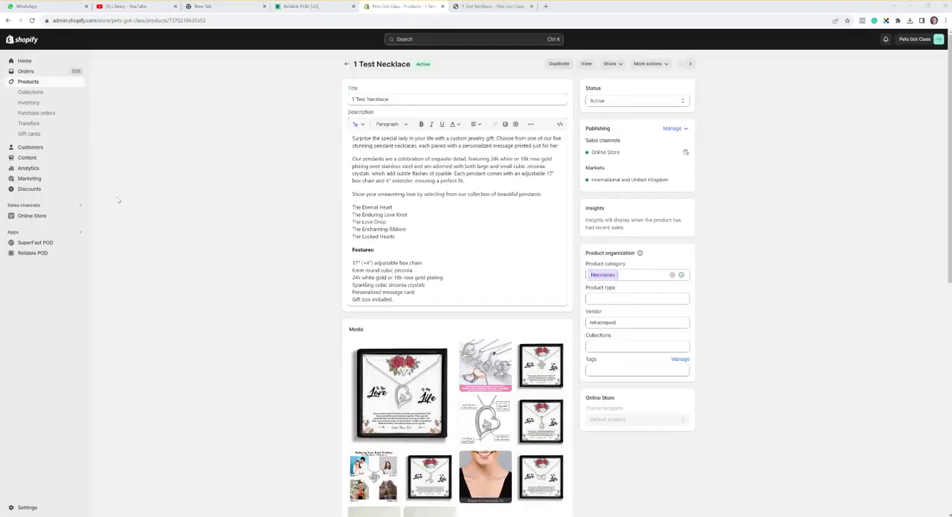
# On the product's Shopify admin page, expand all the media files and review them along with the variants.
pyautogui.scroll(-3, 147, 198)
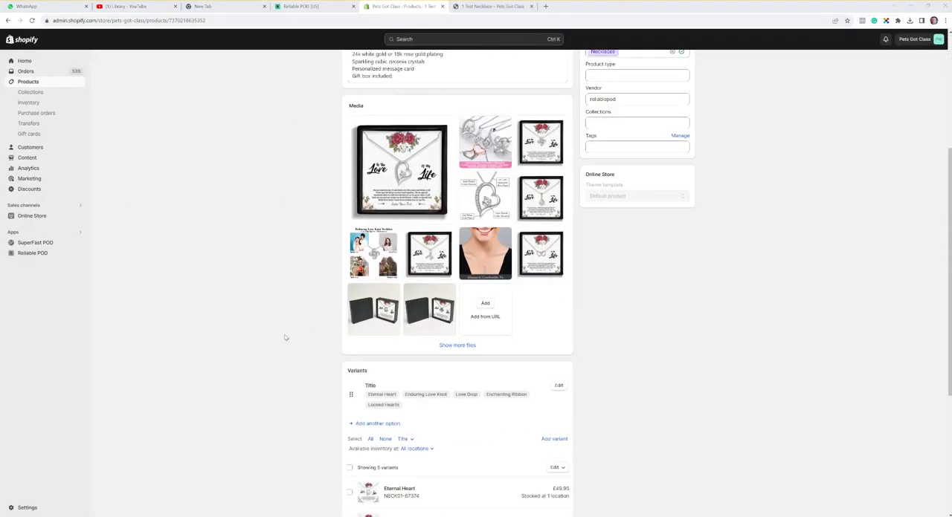
pyautogui.click(450, 346)
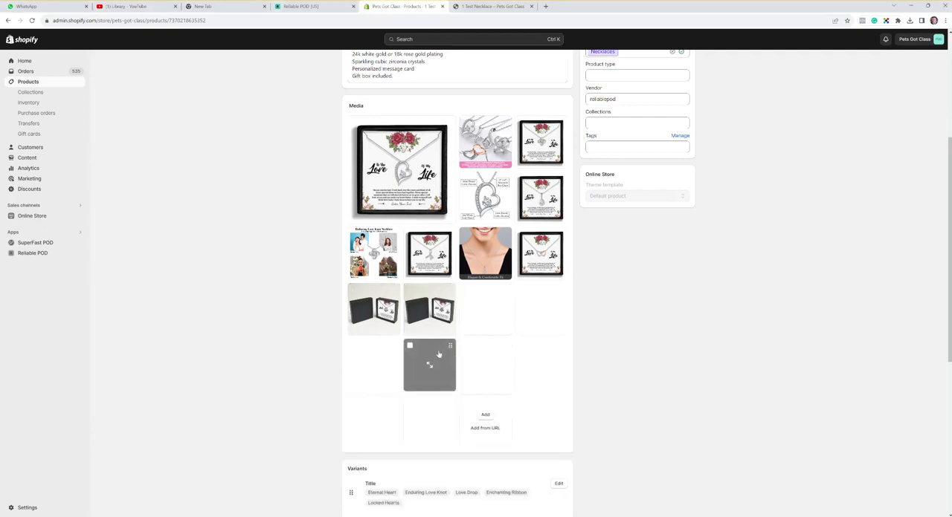
pyautogui.scroll(-1, 191, 298)
pyautogui.scroll(-4, 190, 296)
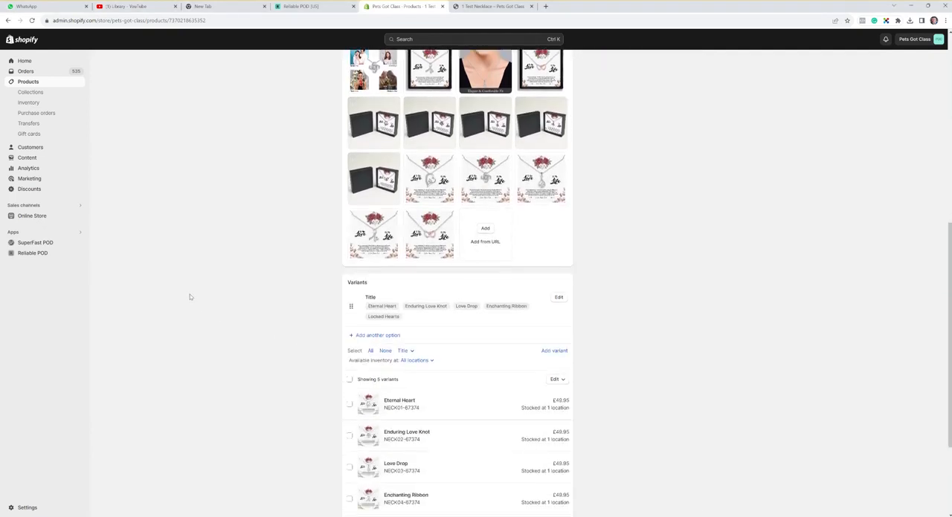
pyautogui.scroll(12, 318, 314)
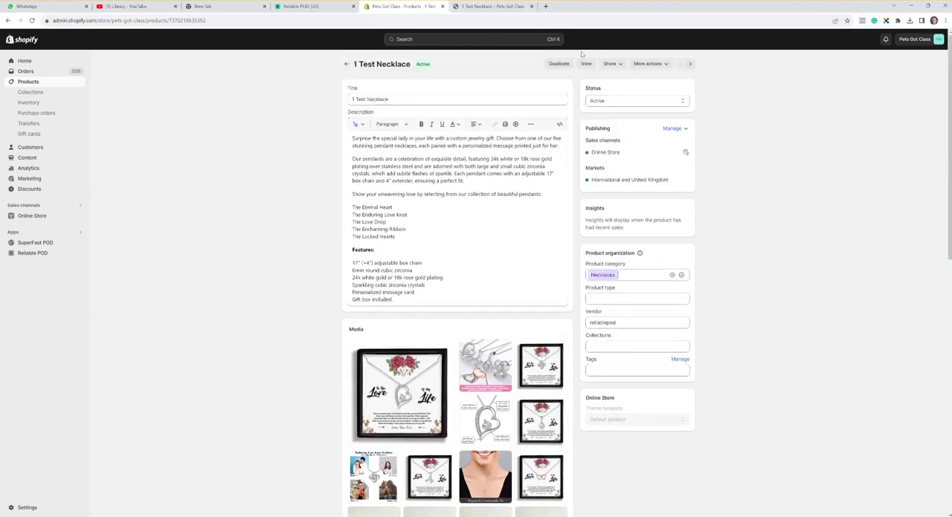
# View the necklace in the online store and preview its Love Drop and Enchanting Ribbon variants.
pyautogui.click(585, 64)
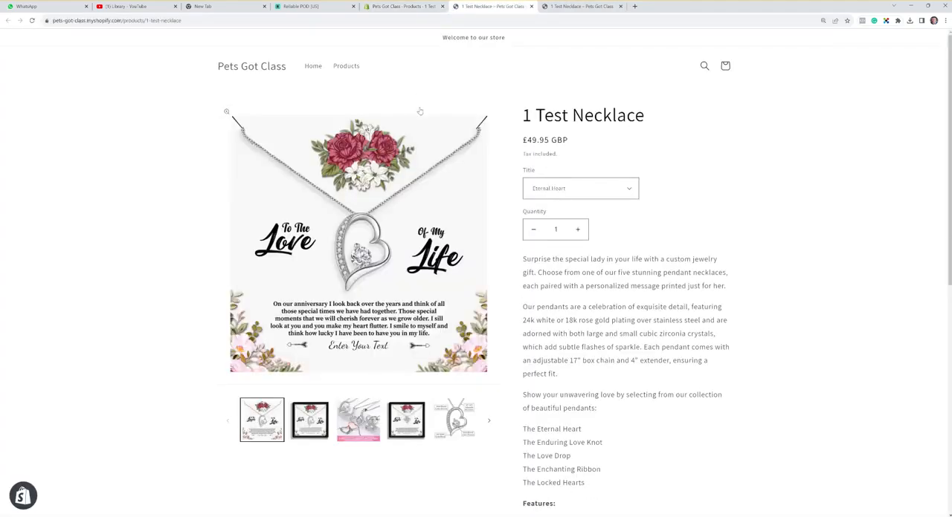
pyautogui.click(594, 192)
pyautogui.click(576, 220)
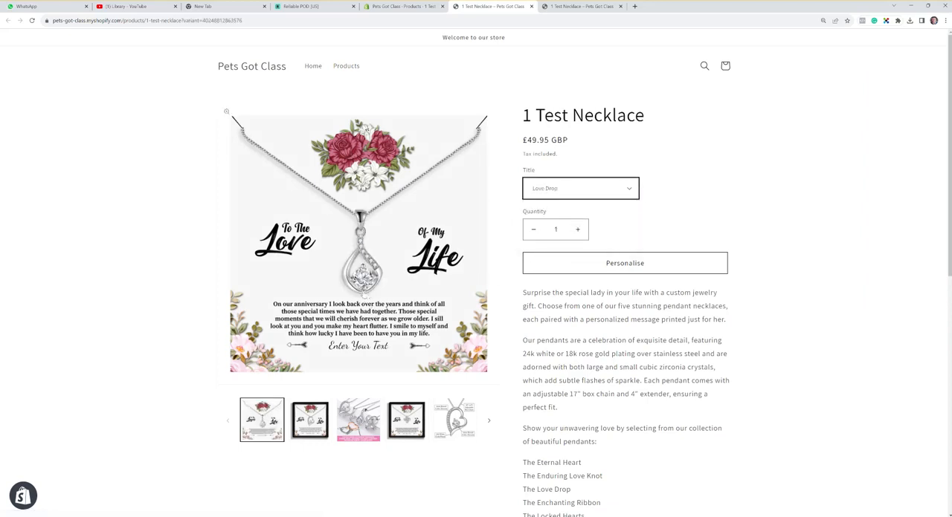
pyautogui.click(540, 194)
pyautogui.click(541, 226)
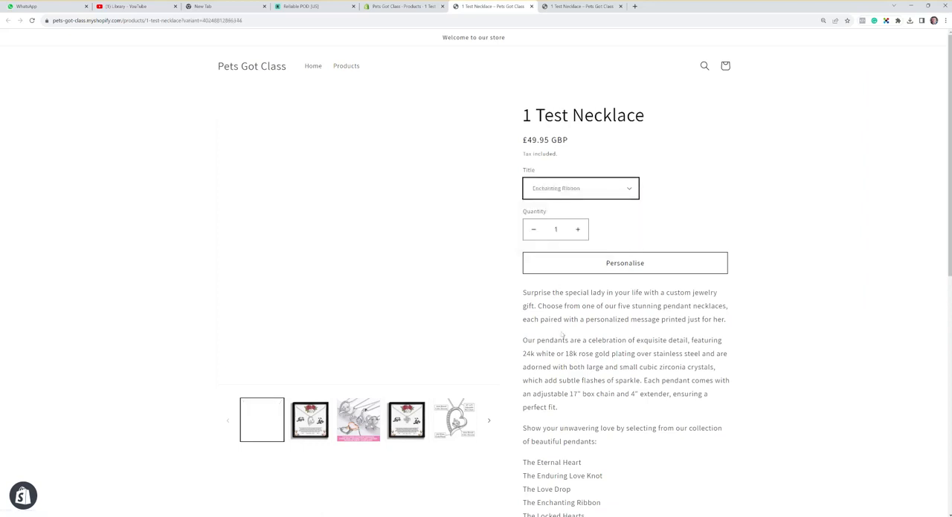
# Try personalising the Enchanting Ribbon necklace with "Love You From" plus the sender's first name, and close the designer without ordering.
pyautogui.click(627, 265)
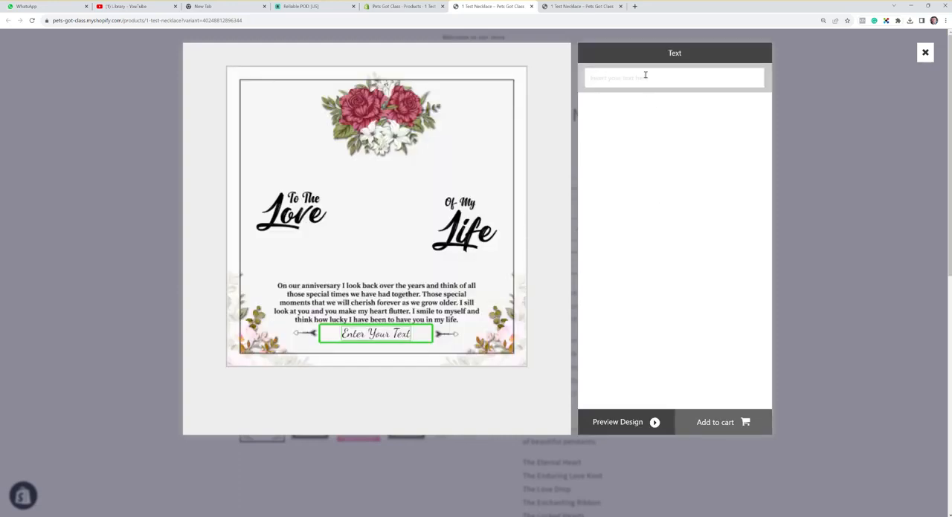
pyautogui.click(643, 75)
pyautogui.write('Love')
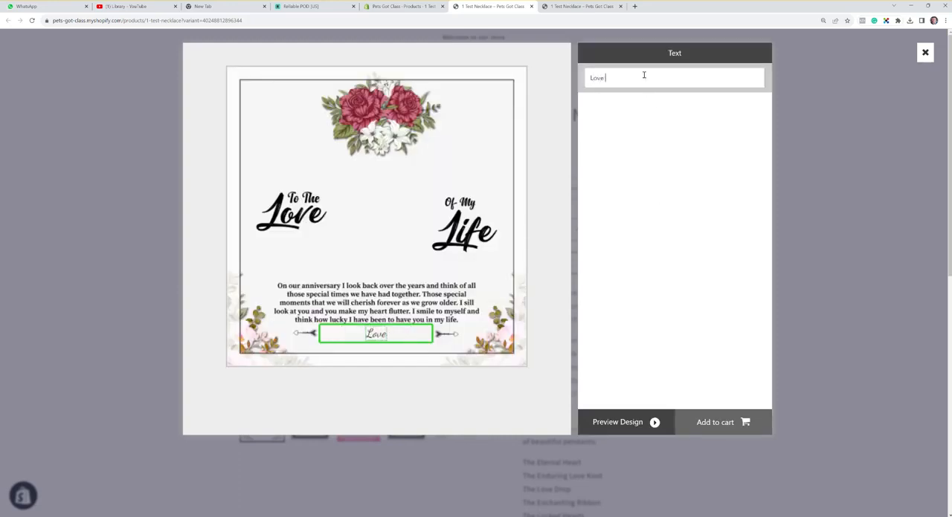
pyautogui.write(' You Fr')
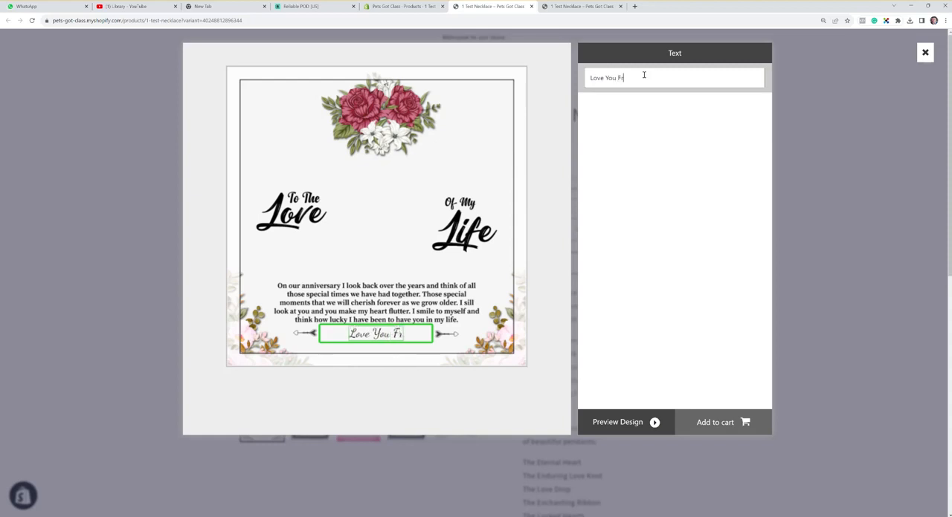
pyautogui.write('om')
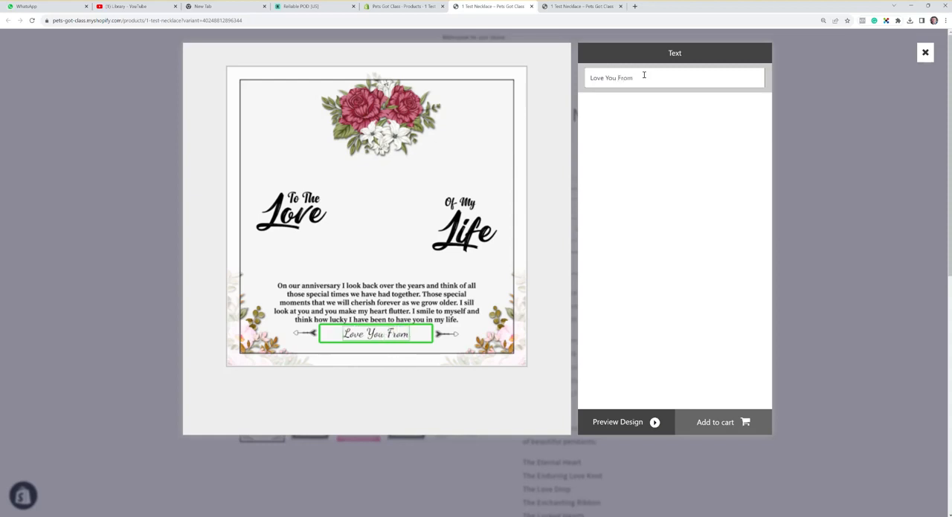
pyautogui.write(' Paul')
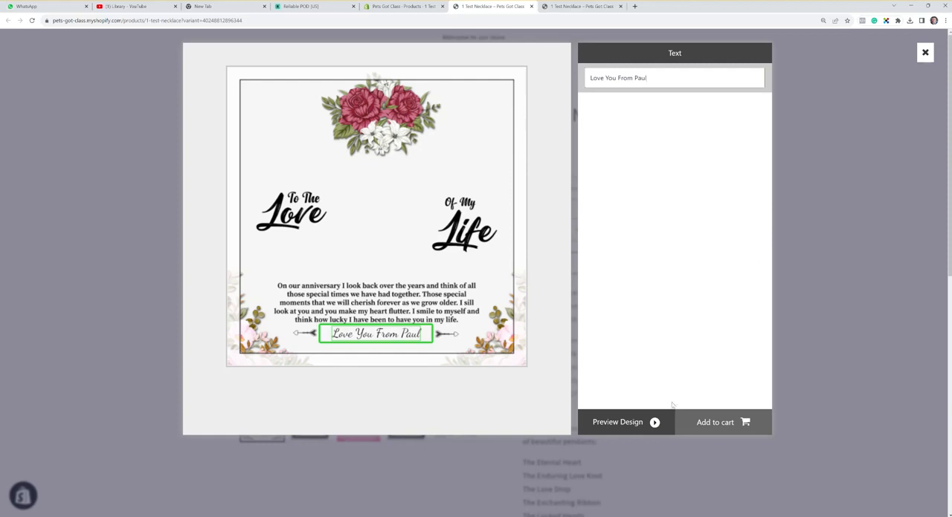
pyautogui.click(924, 52)
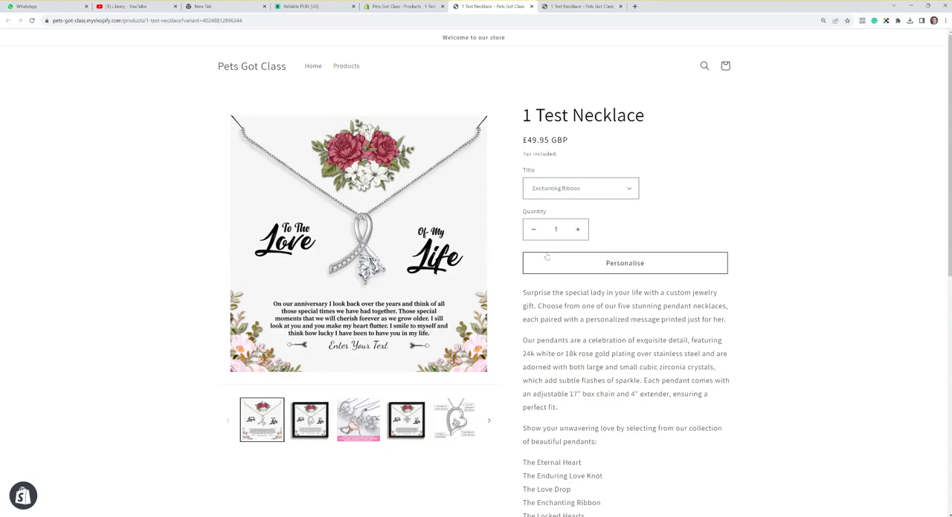